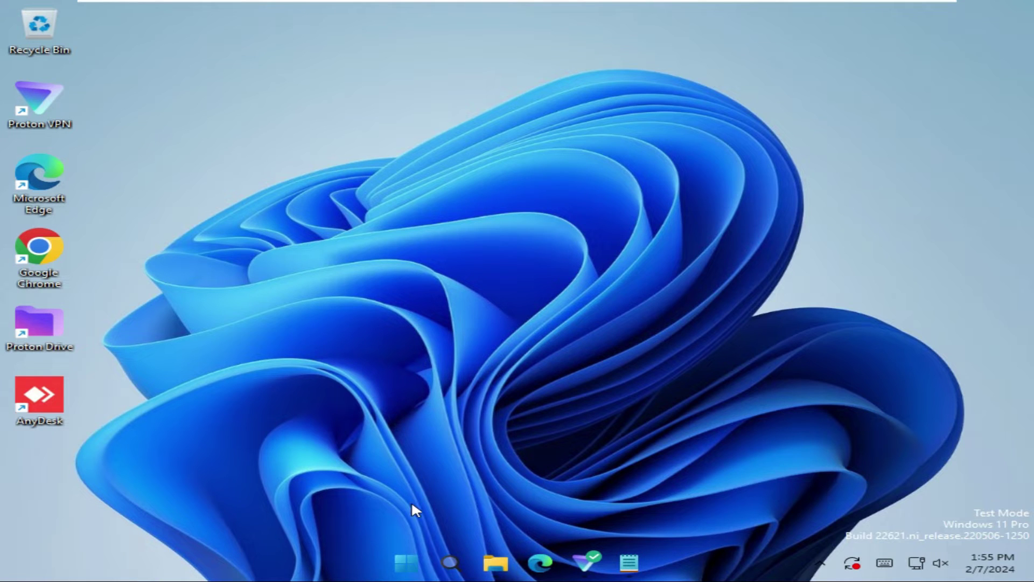
Step: Launch Windows PowerShell from Start search as administrator, approving the UAC prompt
{"action": "left_click", "coordinate": [411, 563]}
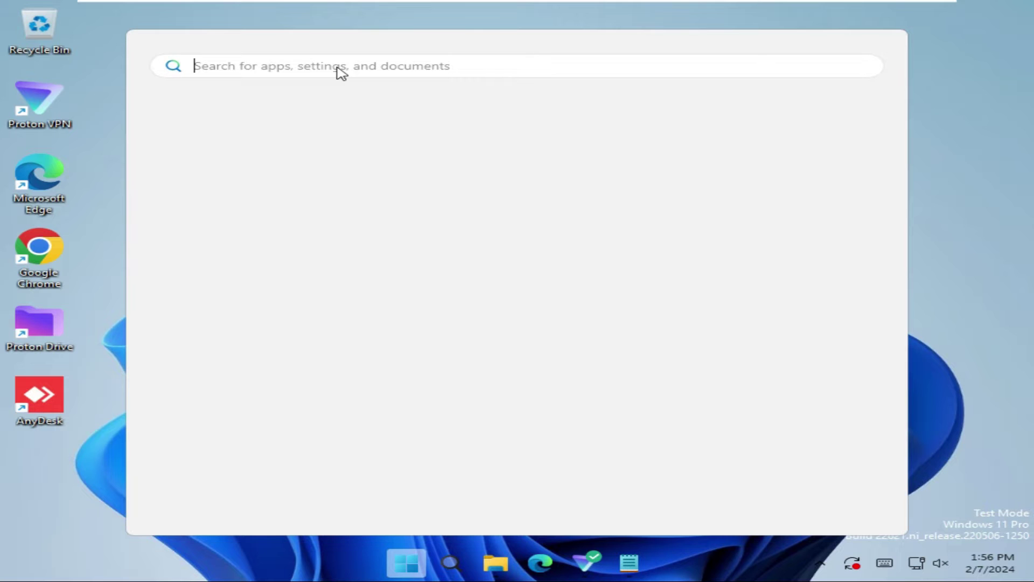
{"action": "type", "text": "powershell"}
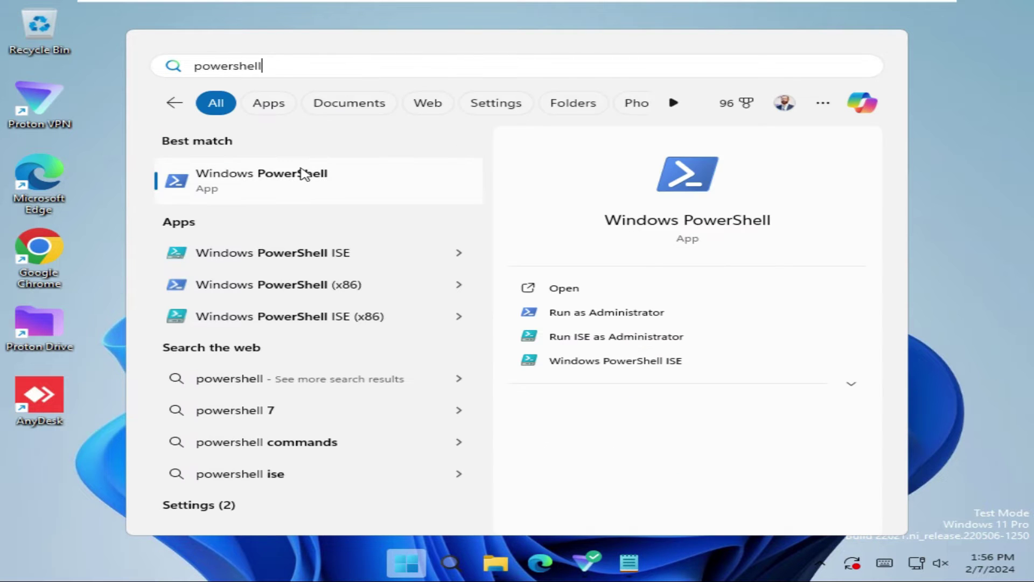
{"action": "right_click", "coordinate": [304, 174]}
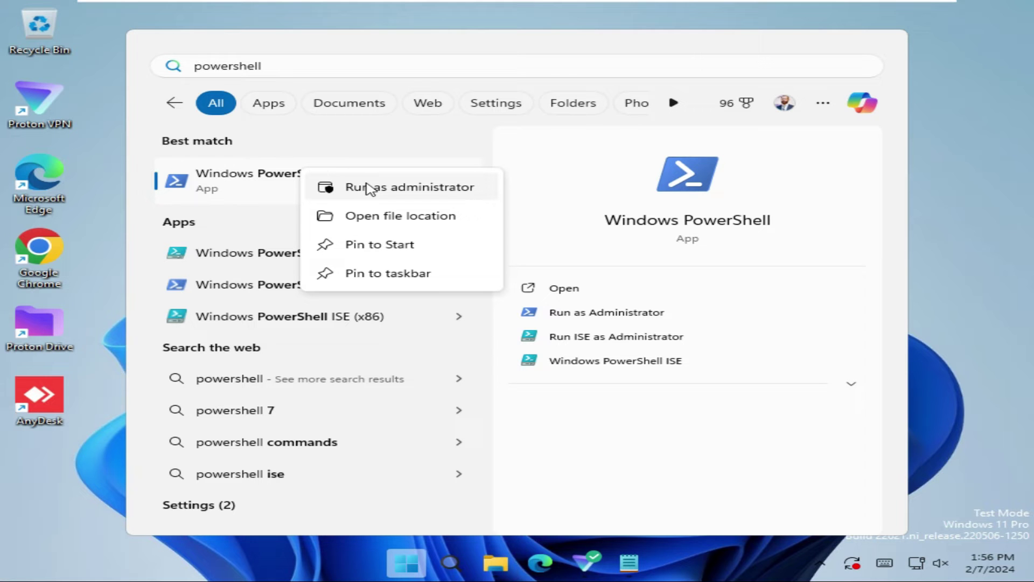
{"action": "left_click", "coordinate": [389, 191]}
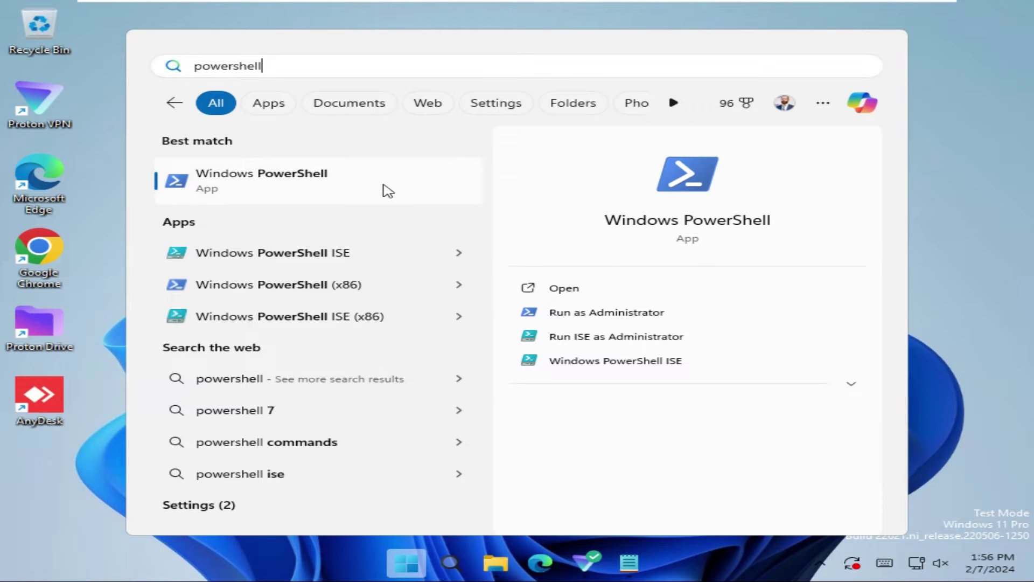
{"action": "left_click", "coordinate": [415, 402]}
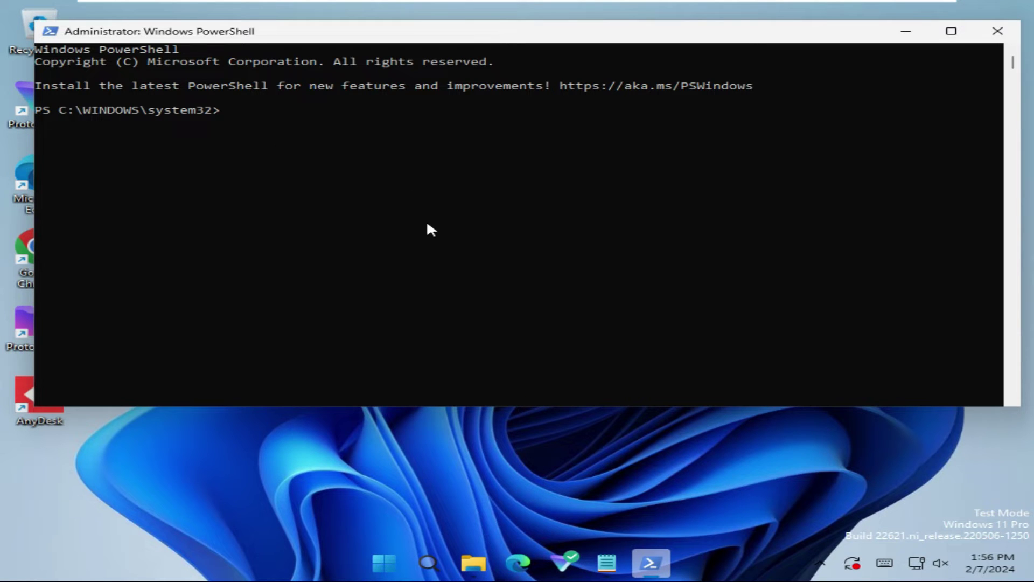
Step: Copy the Remove-AppxPackage Store command from Notepad into PowerShell and run it
{"action": "left_click", "coordinate": [607, 561]}
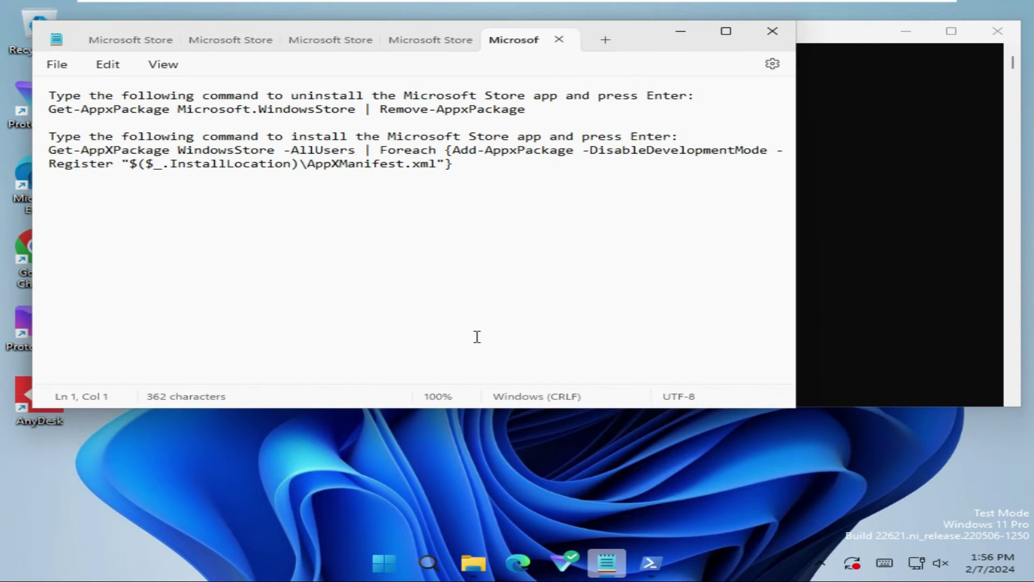
{"action": "left_click_drag", "start_coordinate": [527, 109], "coordinate": [54, 113]}
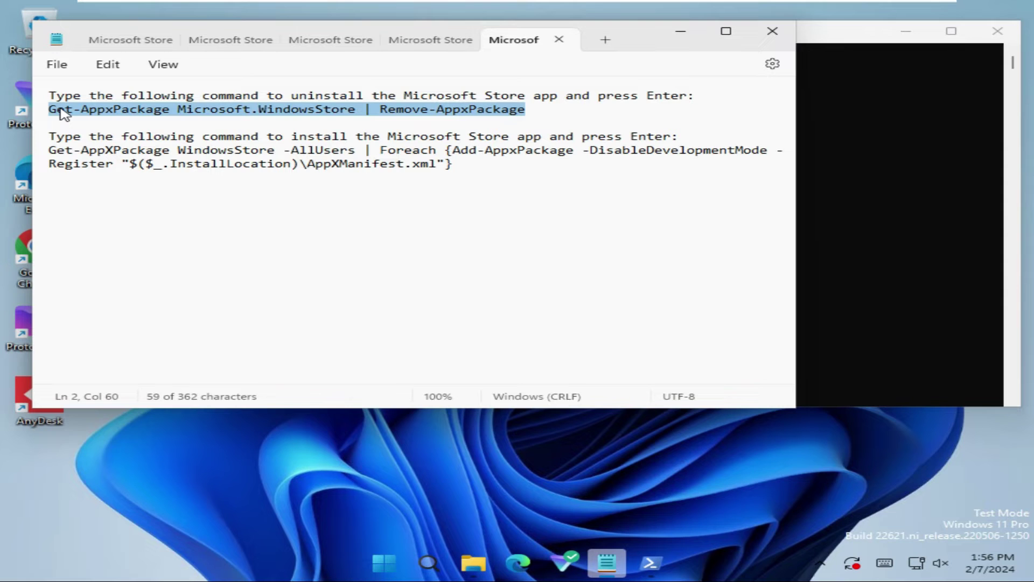
{"action": "right_click", "coordinate": [62, 113]}
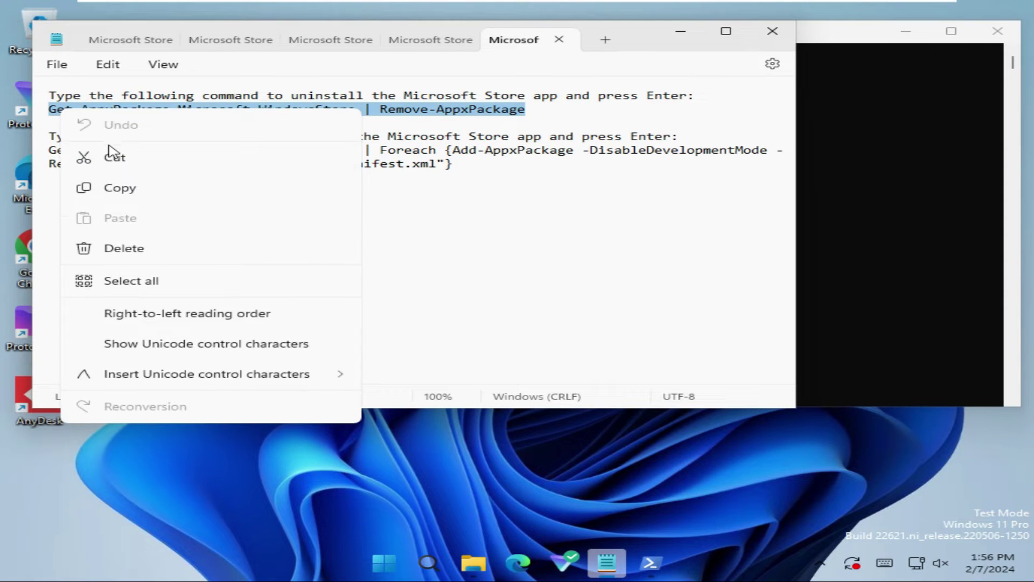
{"action": "left_click", "coordinate": [120, 187]}
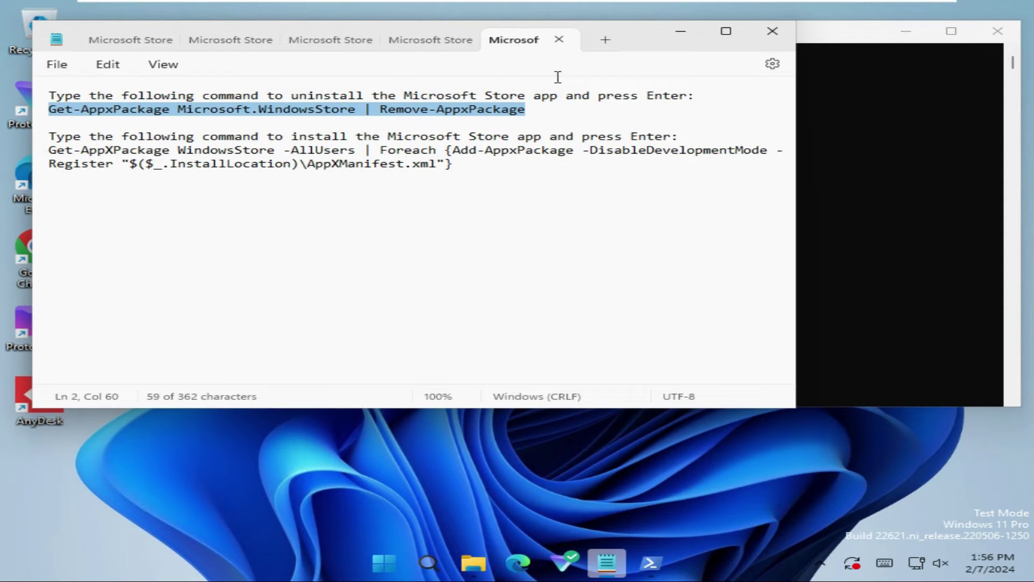
{"action": "left_click", "coordinate": [680, 33]}
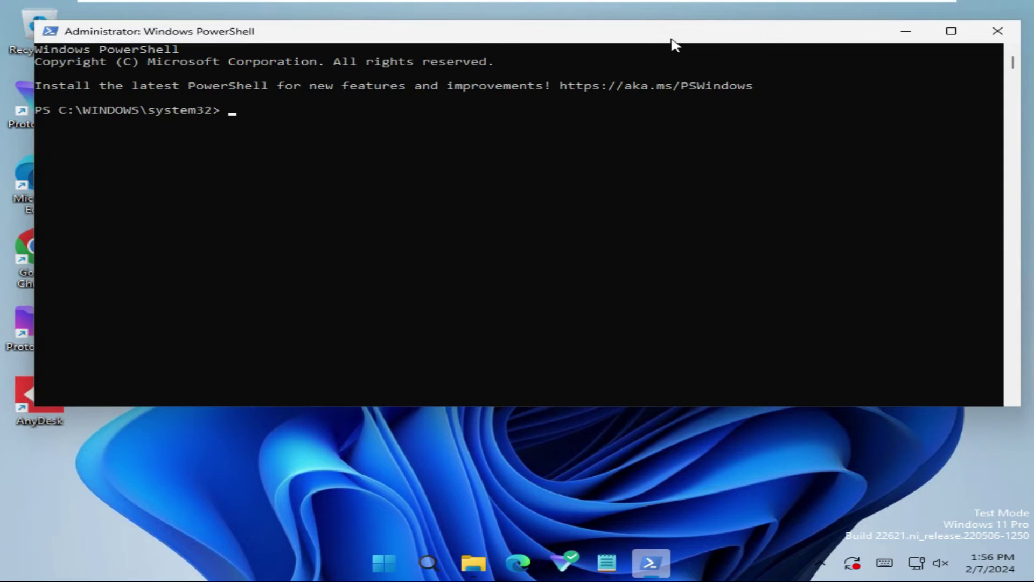
{"action": "right_click", "coordinate": [414, 160]}
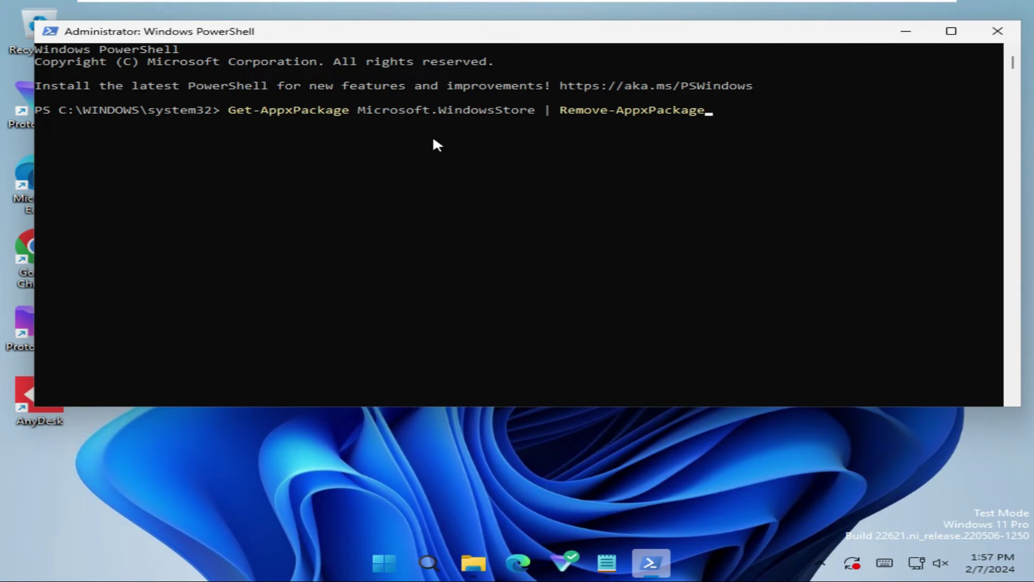
{"action": "key", "text": "Return"}
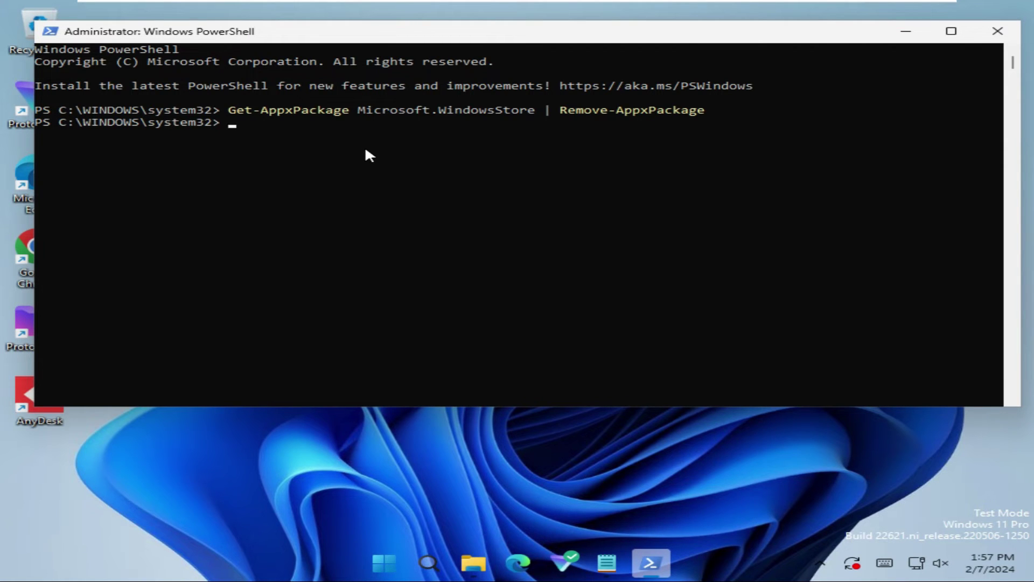
Step: Copy the Add-AppxPackage reinstall command from Notepad and paste it at the PowerShell prompt
{"action": "left_click", "coordinate": [607, 562]}
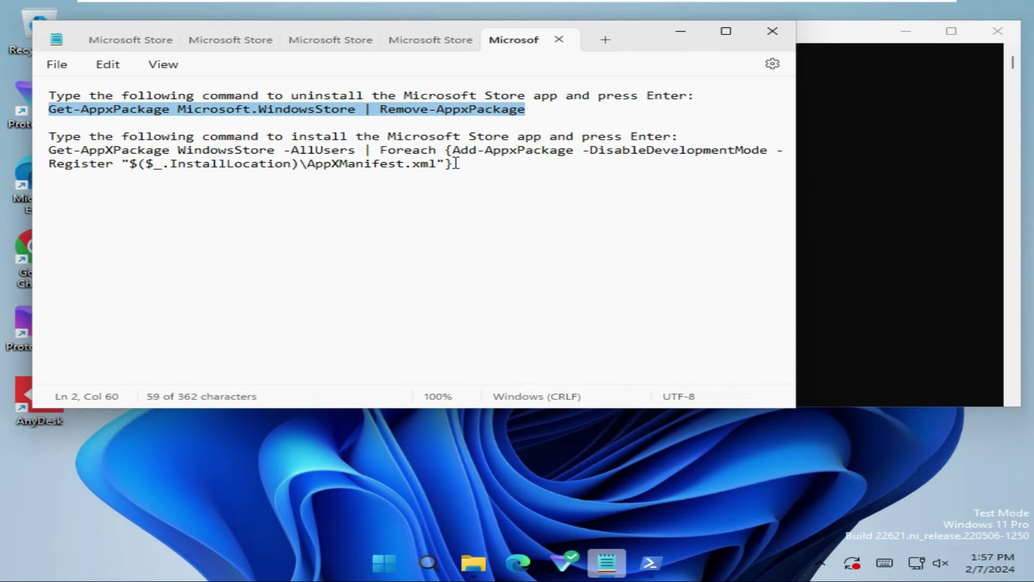
{"action": "left_click_drag", "start_coordinate": [457, 164], "coordinate": [51, 153]}
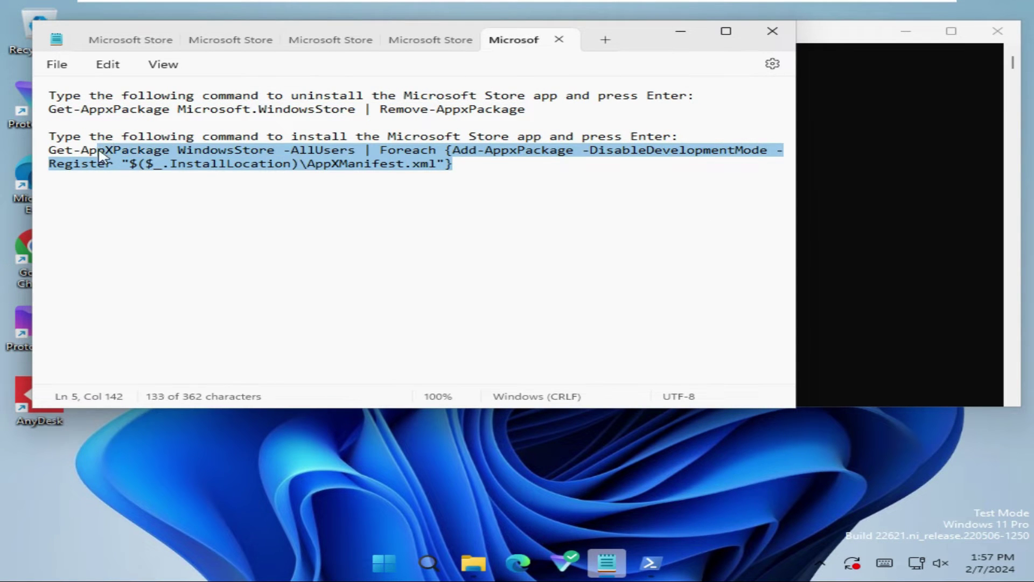
{"action": "right_click", "coordinate": [61, 154]}
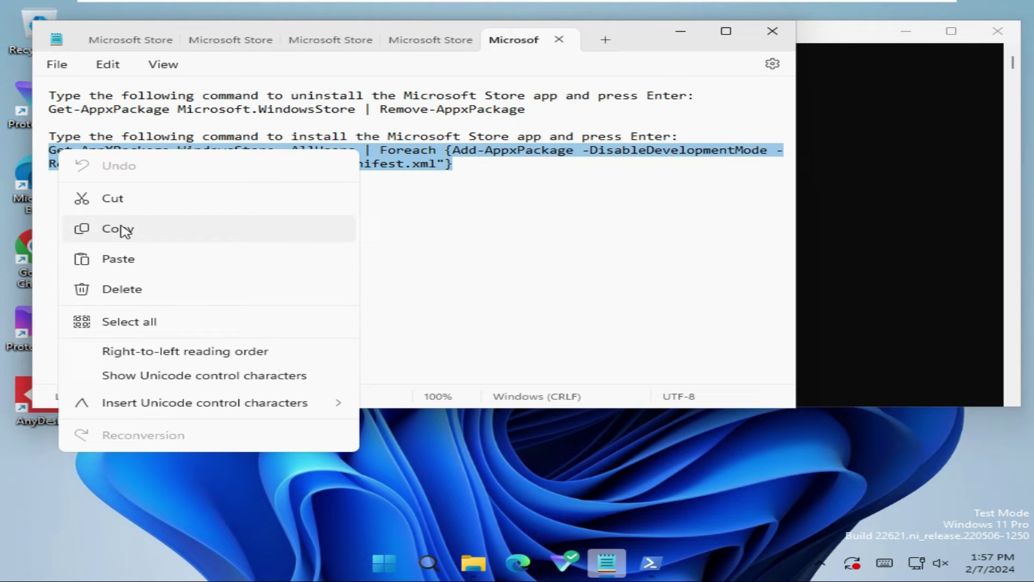
{"action": "left_click", "coordinate": [118, 229]}
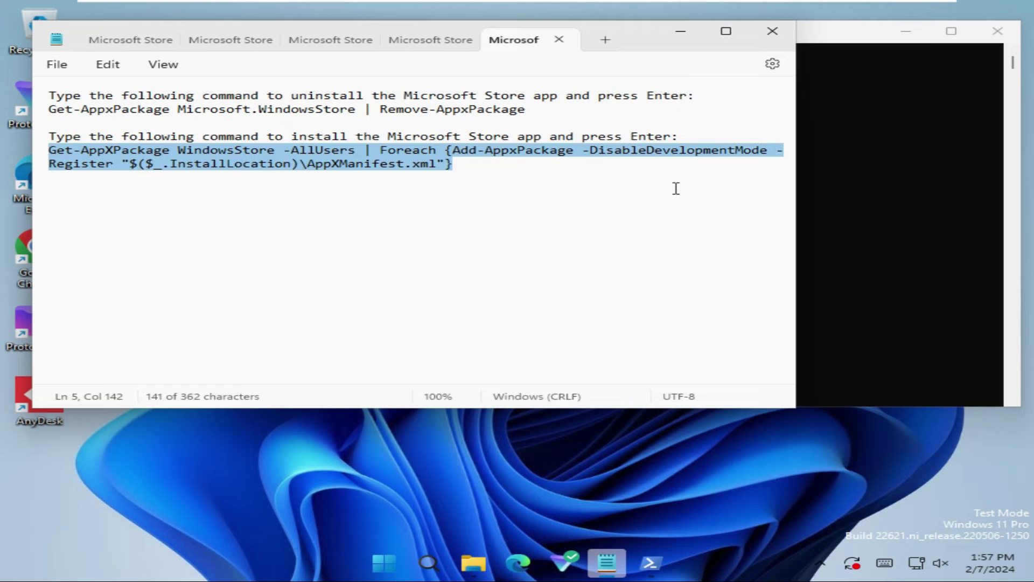
{"action": "left_click", "coordinate": [677, 31]}
{"action": "right_click", "coordinate": [460, 174]}
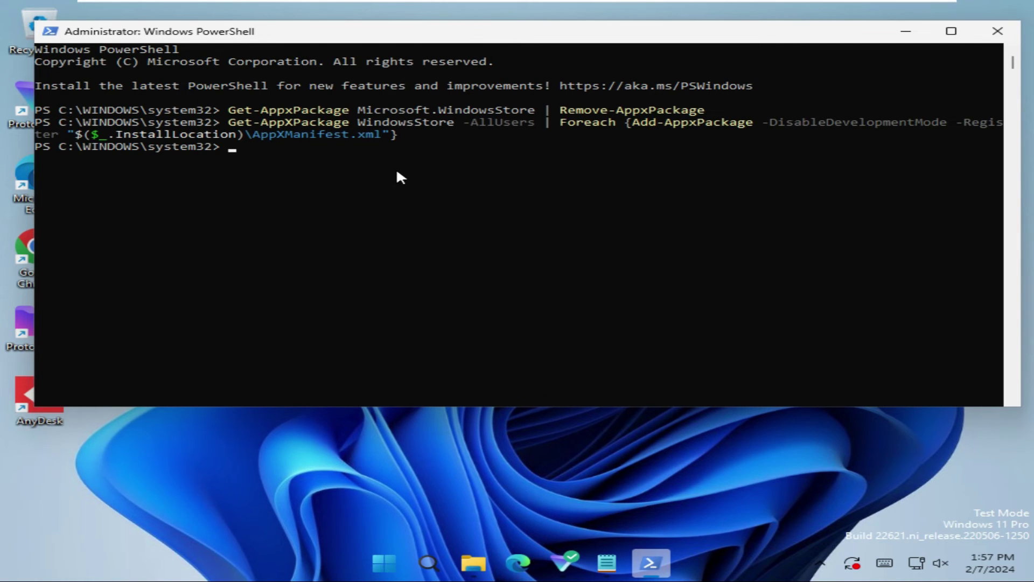
Step: Close the PowerShell window and bring up the Start menu power options to restart
{"action": "left_click", "coordinate": [996, 30]}
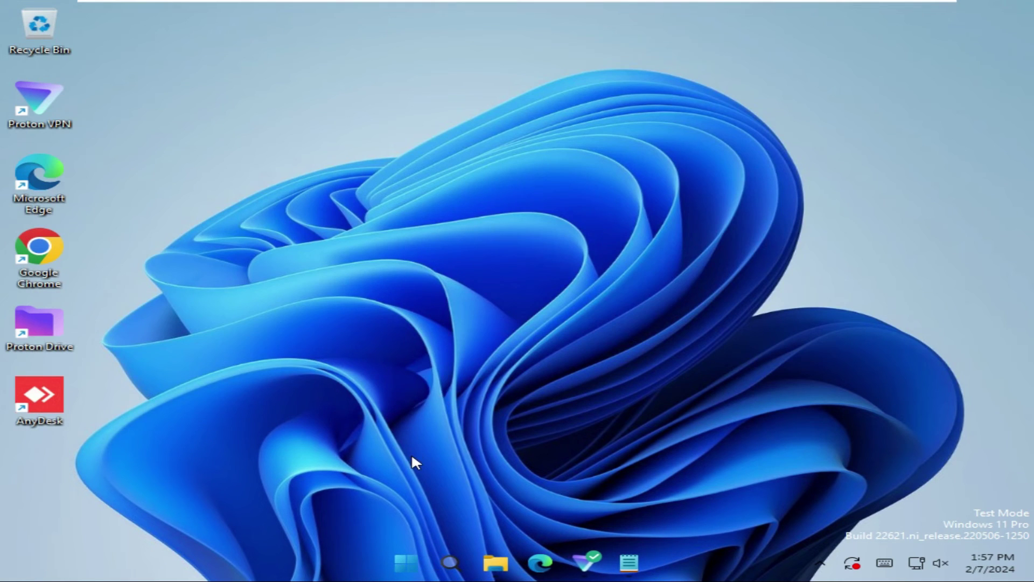
{"action": "left_click", "coordinate": [408, 562]}
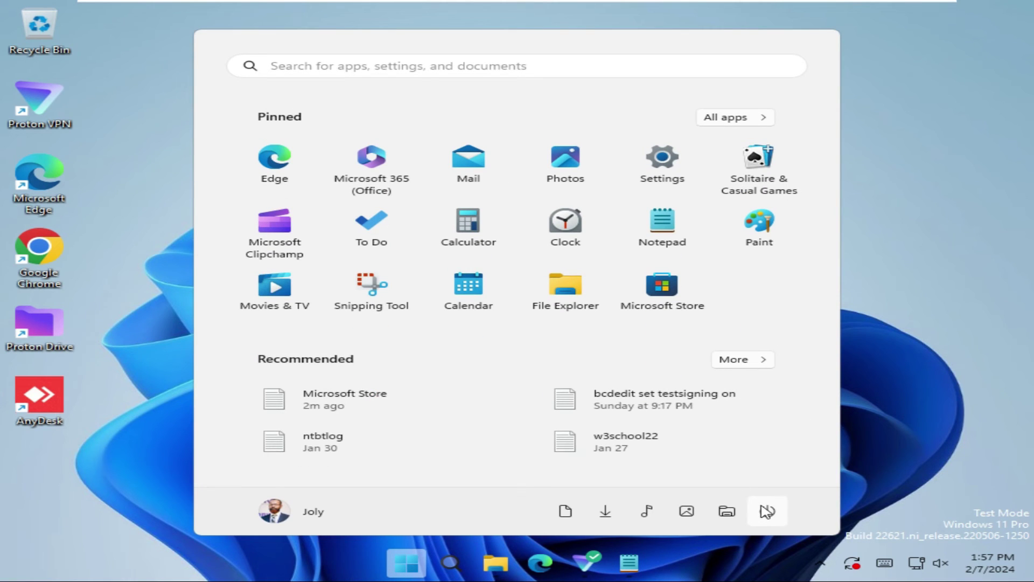
{"action": "left_click", "coordinate": [771, 512]}
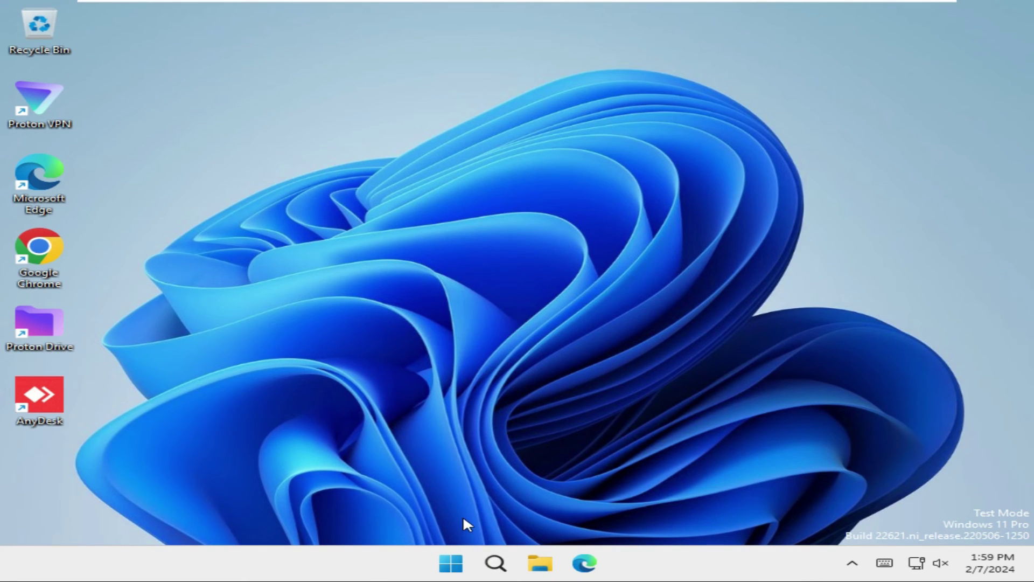
Step: After the reboot, launch Microsoft Store from its pinned tile in Start
{"action": "left_click", "coordinate": [451, 562]}
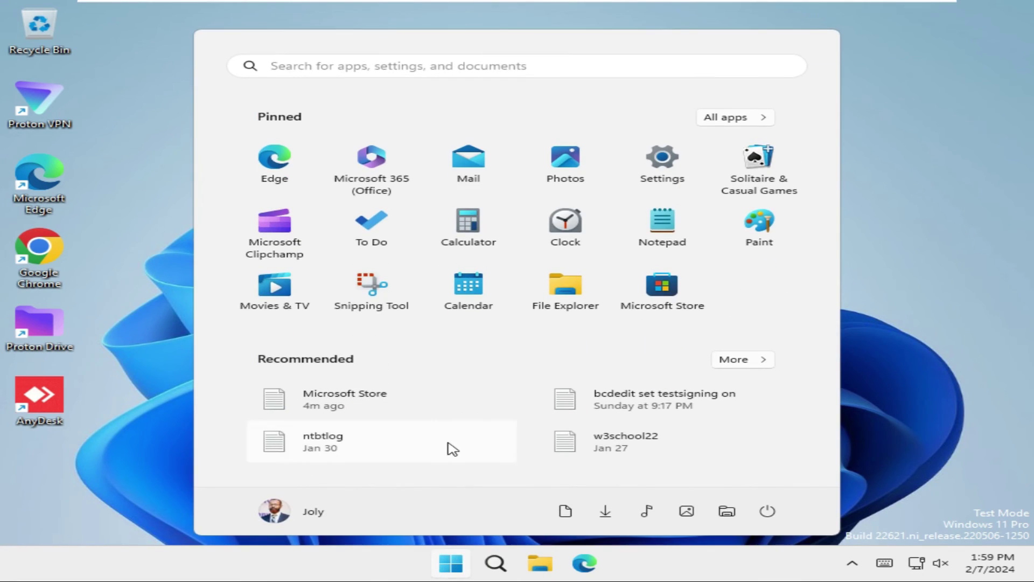
{"action": "left_click", "coordinate": [646, 293]}
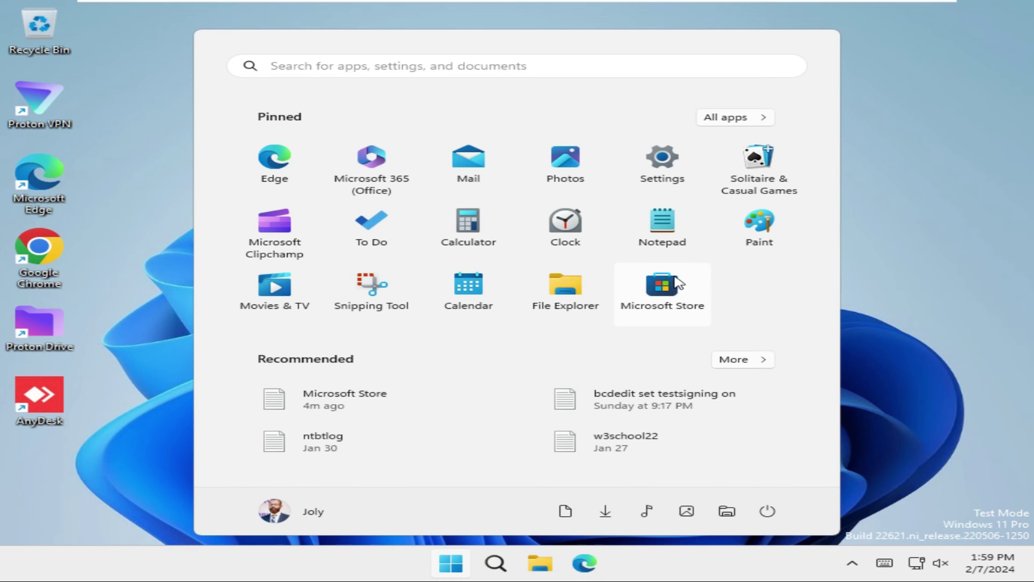